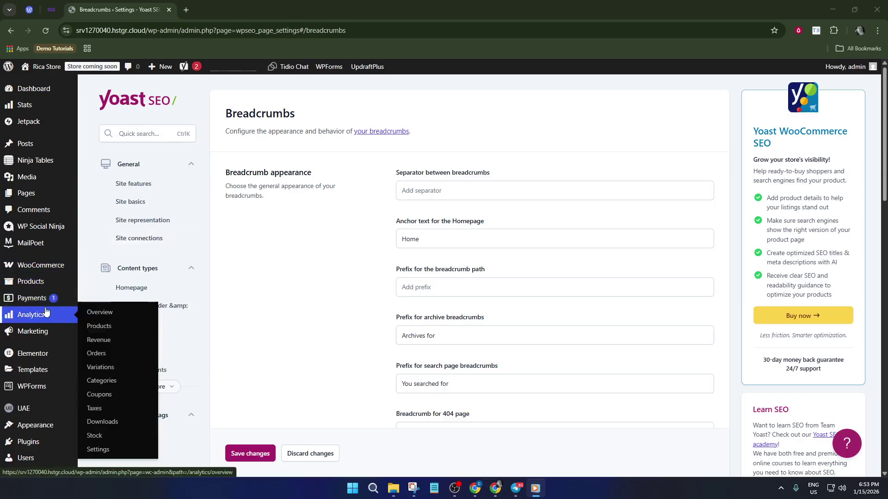
Open the Plugins page in a new browser tab and dismiss the Otter Blocks promotion.
scroll(46, 319, "down", 2)
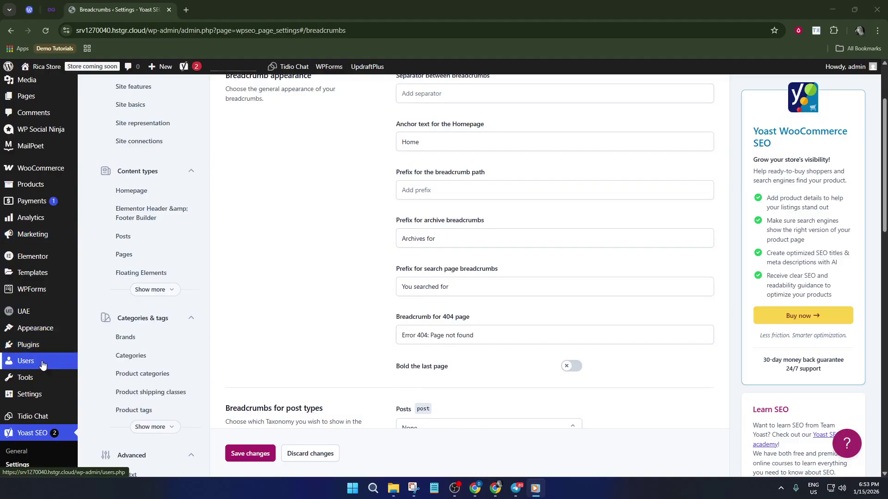
right_click(47, 347)
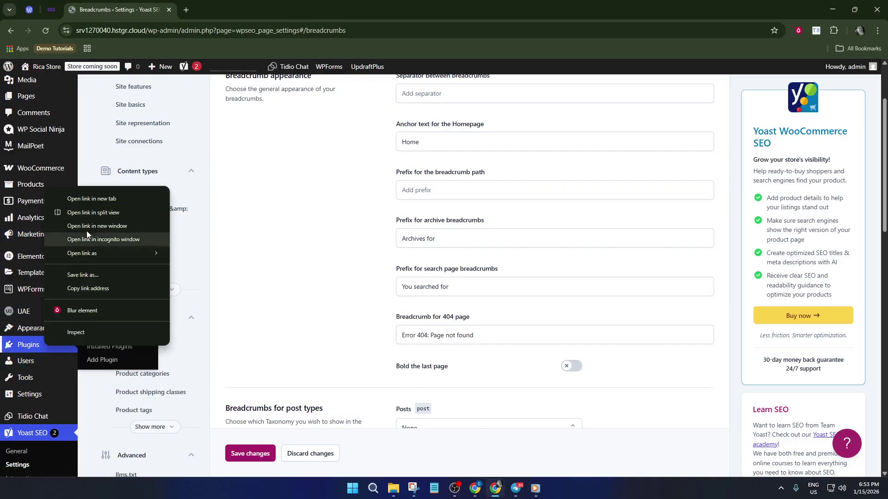
left_click(98, 200)
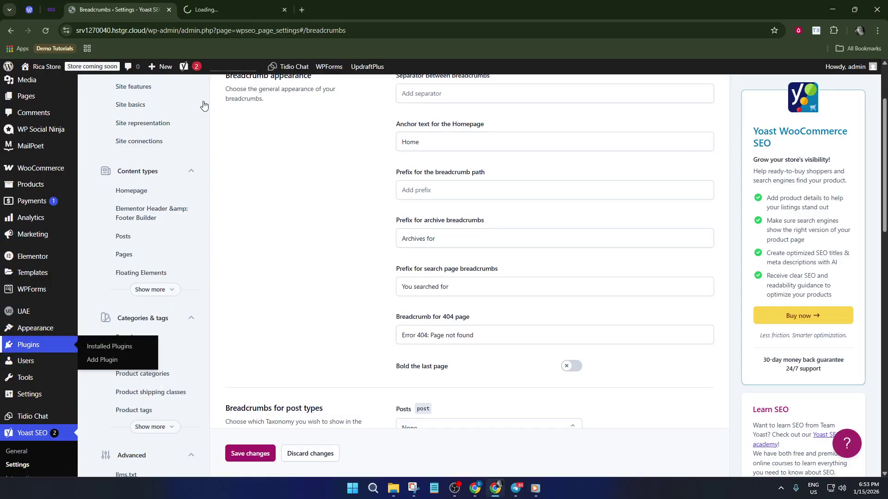
left_click(228, 5)
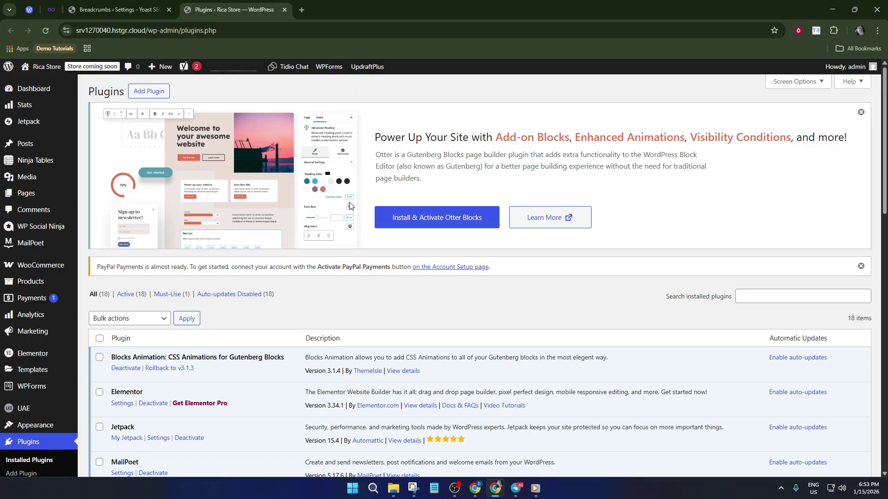
left_click(861, 112)
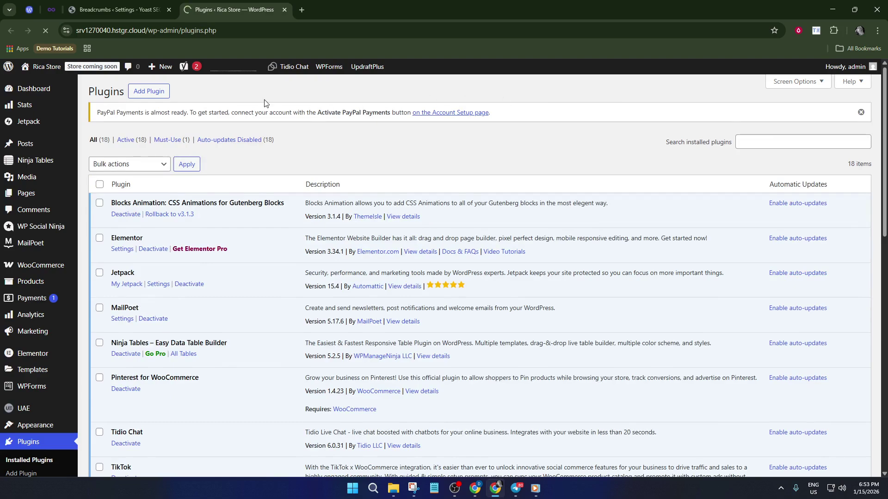
Search the plugins available to add for "yoast".
left_click(156, 94)
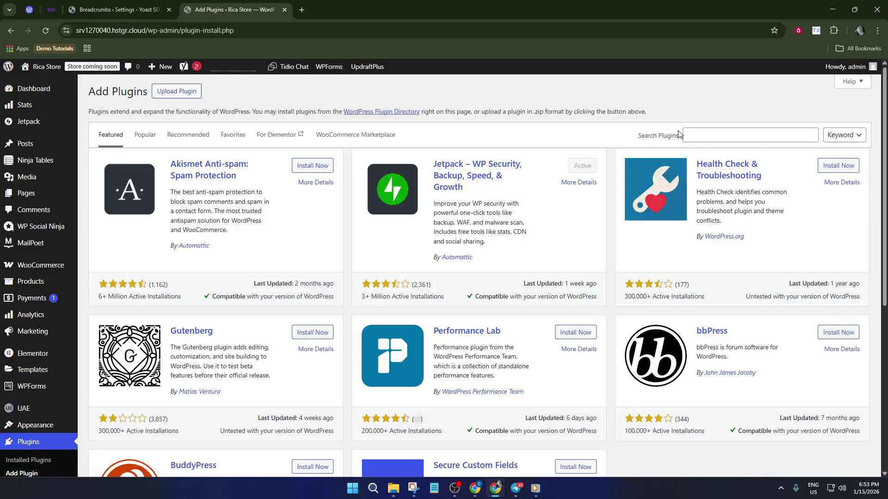
left_click(744, 138)
type("yoast")
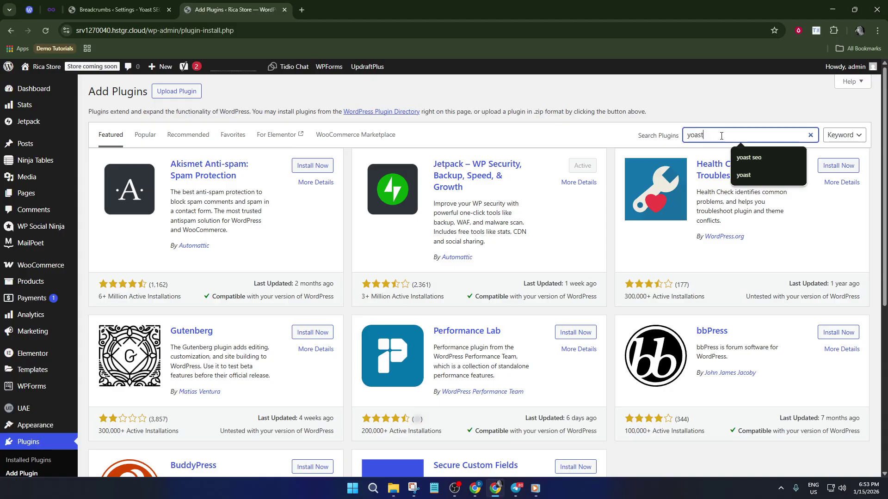
key("Return")
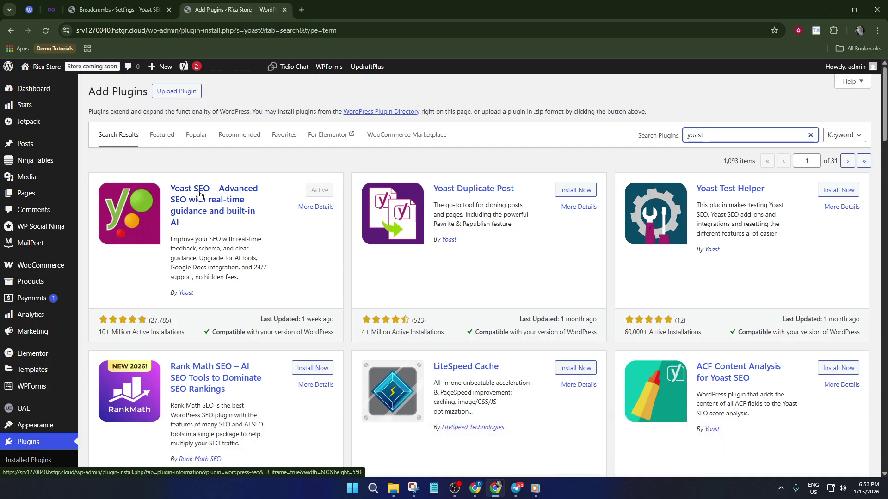
Return to the Yoast SEO breadcrumb settings and find the option that enables breadcrumbs for the theme.
left_click(133, 9)
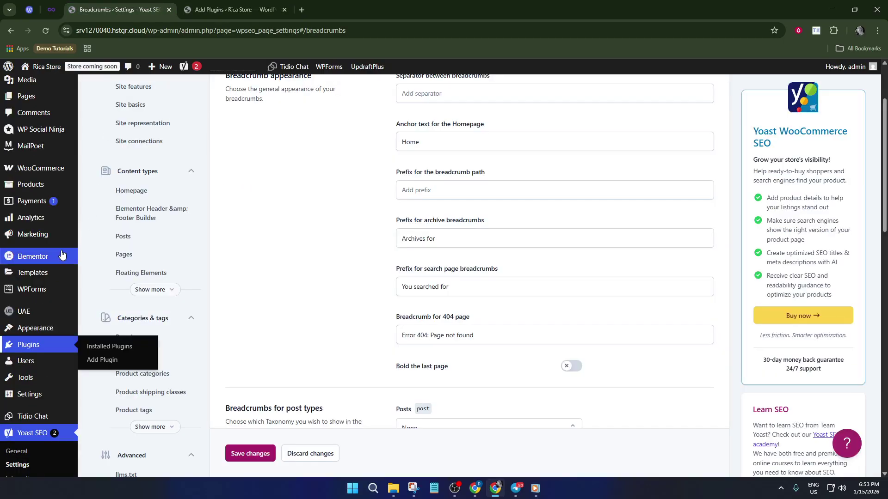
scroll(62, 255, "down", 5)
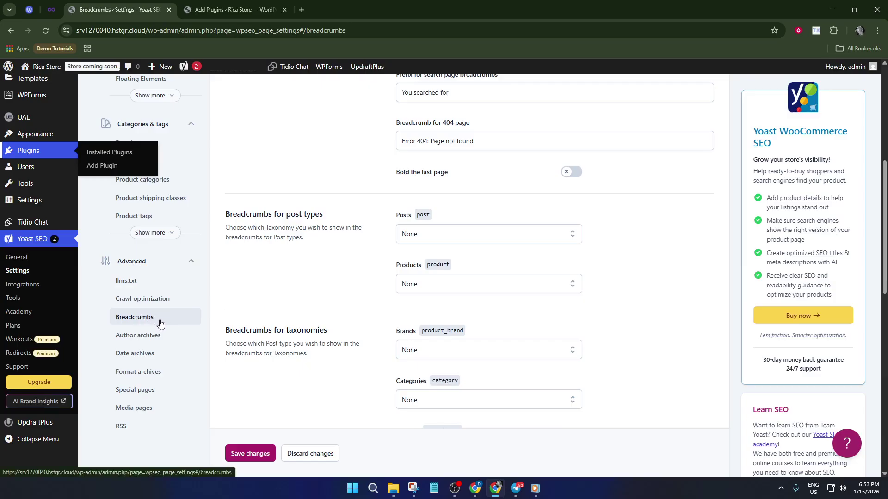
scroll(396, 364, "down", 6)
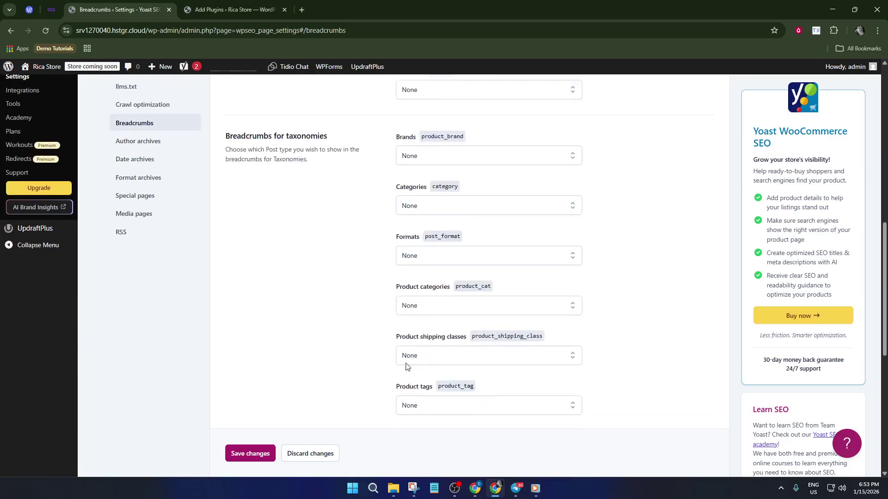
scroll(462, 365, "down", 3)
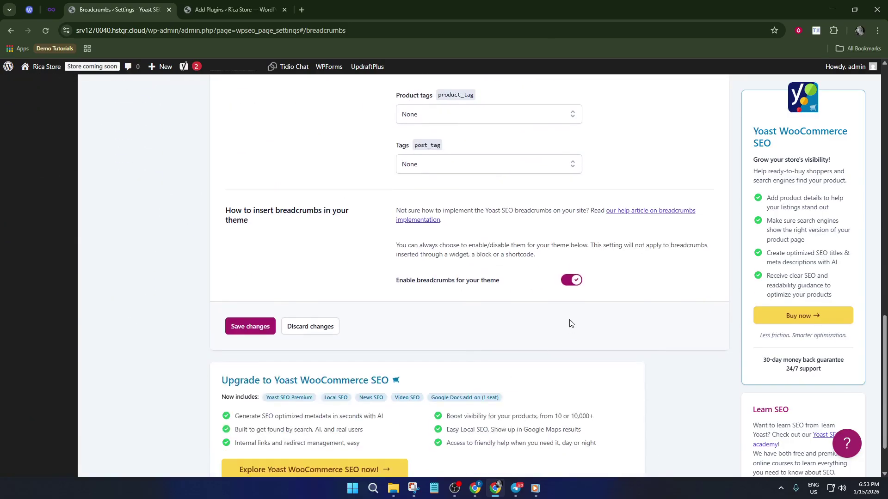
Toggle the option that enables breadcrumbs for the theme, leaving it switched on.
left_click(573, 282)
left_click(574, 282)
left_click(561, 280)
left_click(571, 283)
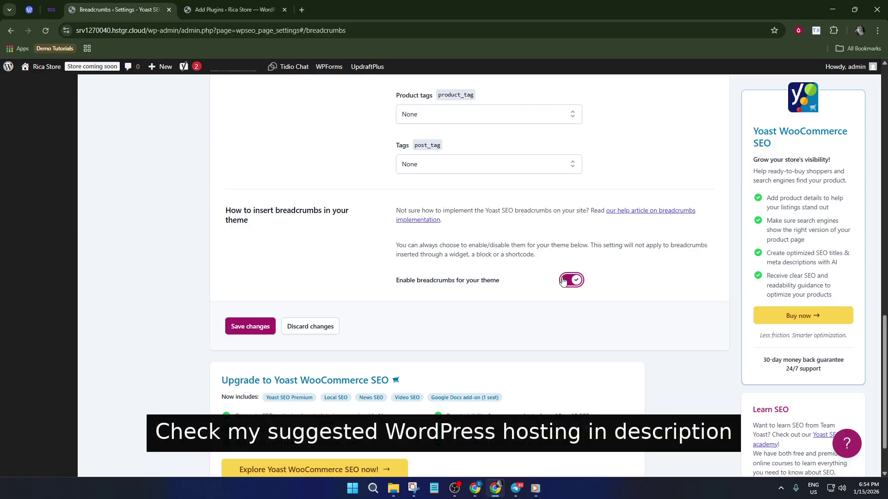
Examine the breadcrumb appearance settings, including the separator, homepage anchor text, path, archive and search prefixes, and 404 text.
scroll(564, 285, "up", 5)
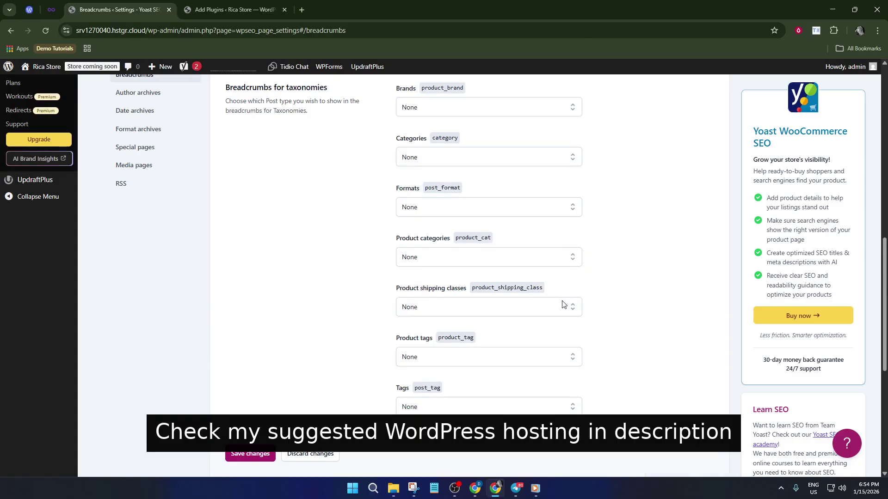
scroll(563, 304, "up", 10)
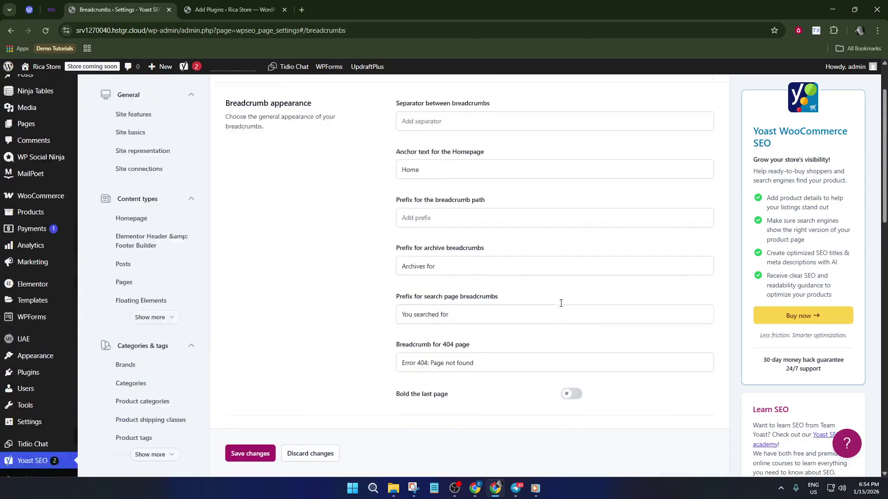
scroll(561, 303, "up", 2)
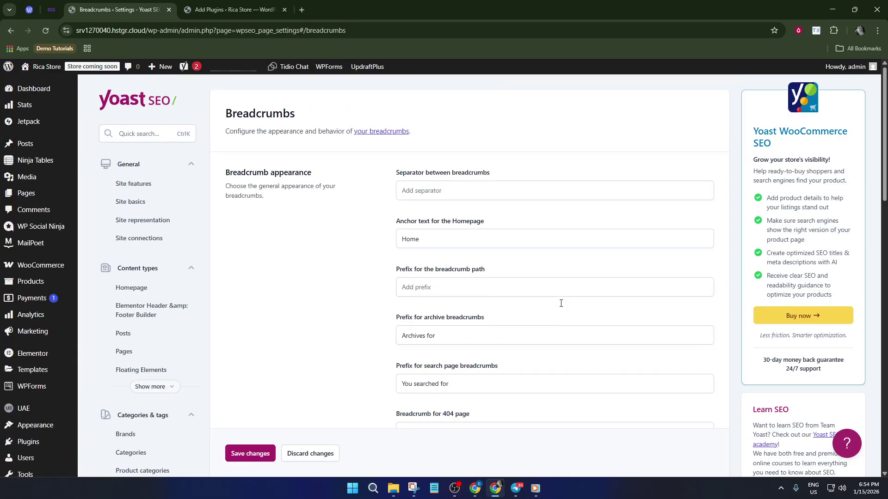
left_click(451, 190)
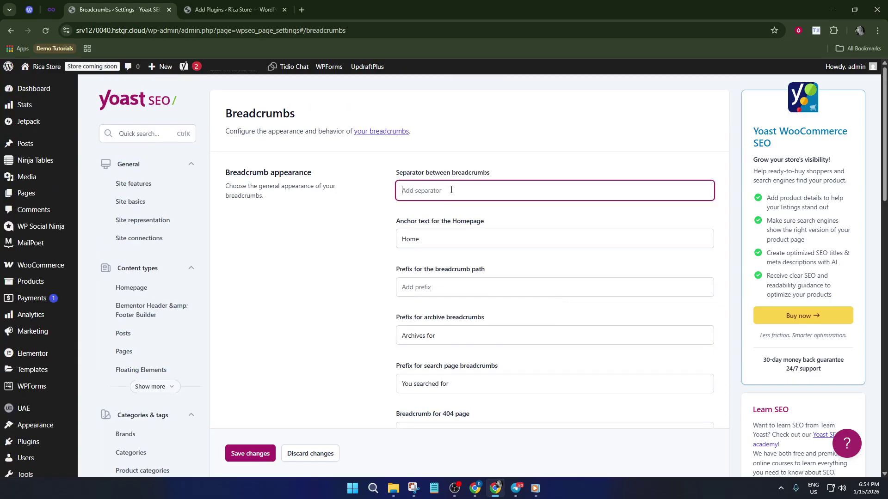
left_click(448, 233)
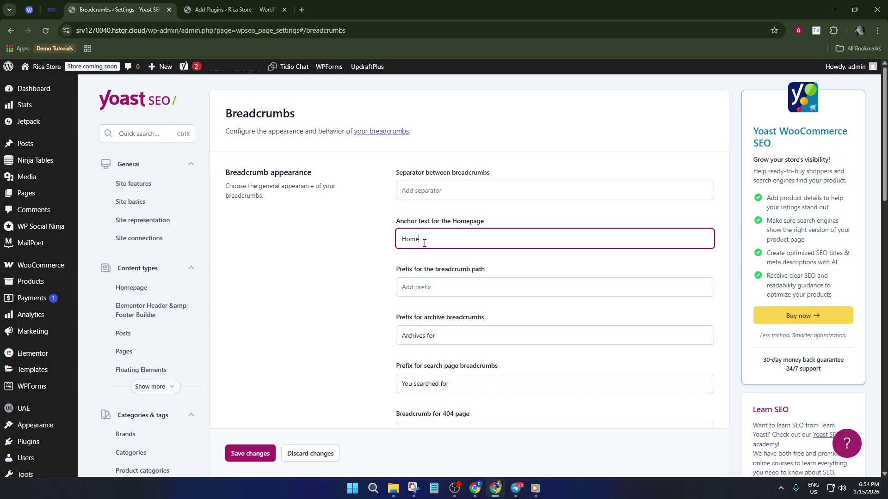
scroll(430, 250, "down", 1)
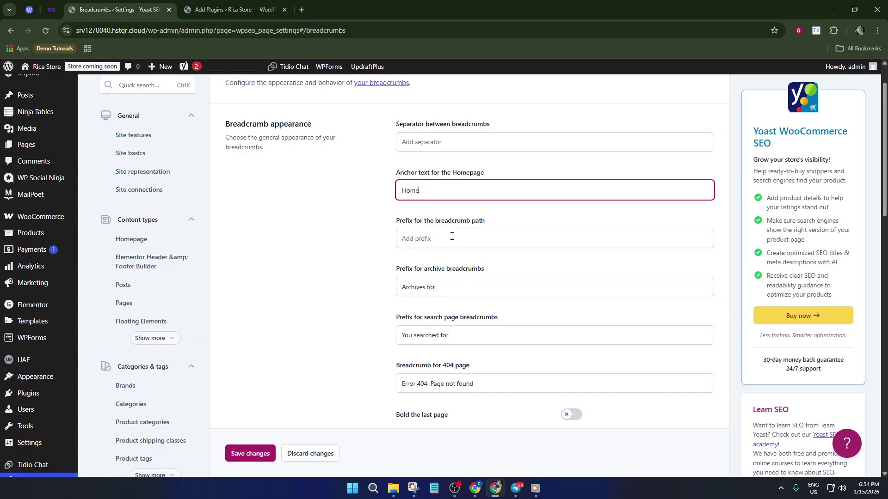
left_click(430, 243)
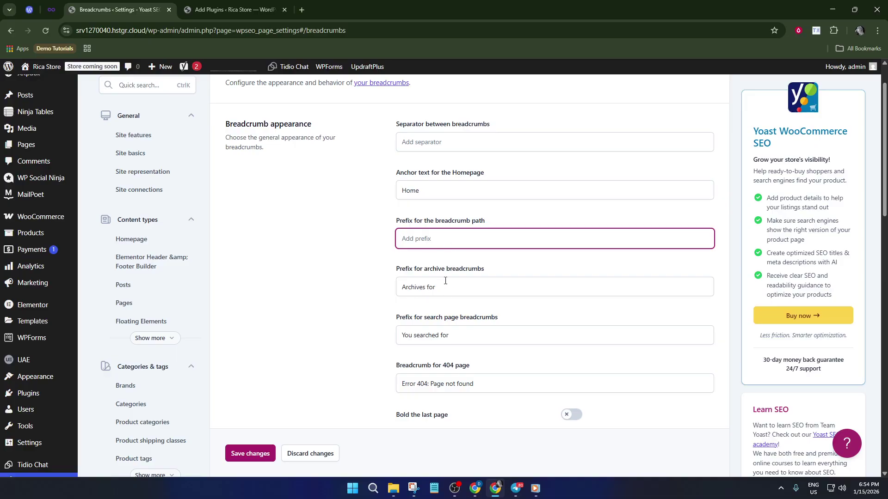
scroll(445, 280, "down", 2)
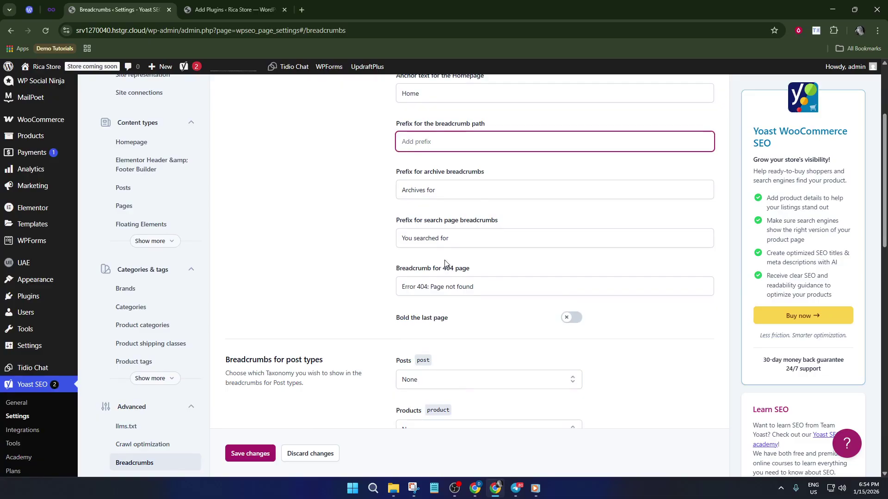
scroll(444, 268, "up", 2)
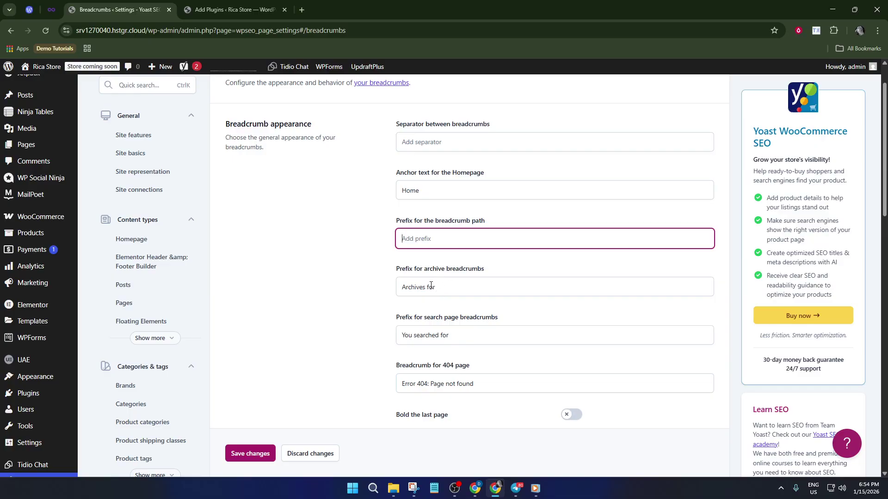
scroll(433, 286, "down", 2)
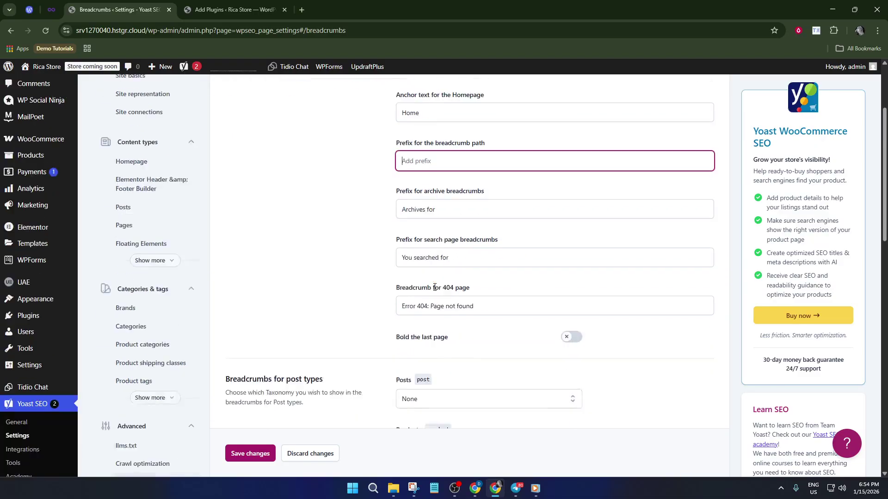
Look through the taxonomy choices for post and product breadcrumbs without changing either selection.
scroll(431, 262, "down", 4)
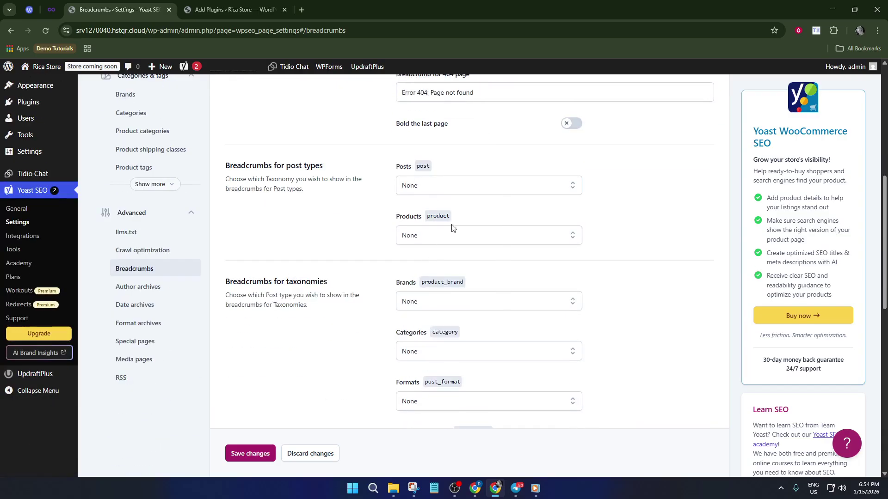
left_click(447, 186)
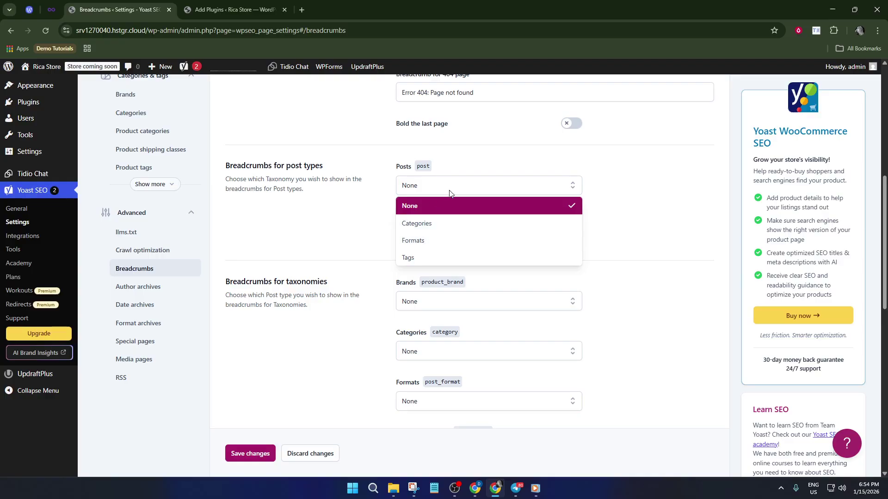
left_click(450, 186)
left_click(438, 235)
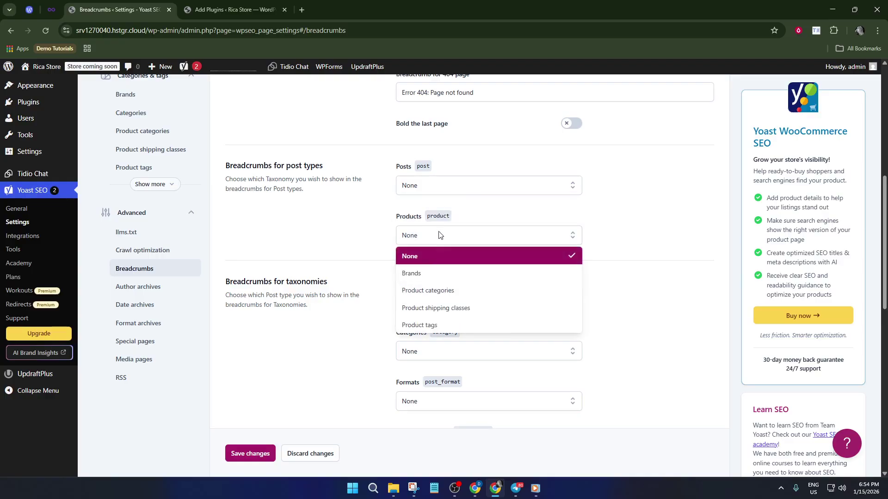
left_click(474, 241)
Look through the post type choices for the brand, category, format and tag taxonomy breadcrumbs, keeping them all at None.
scroll(462, 227, "down", 2)
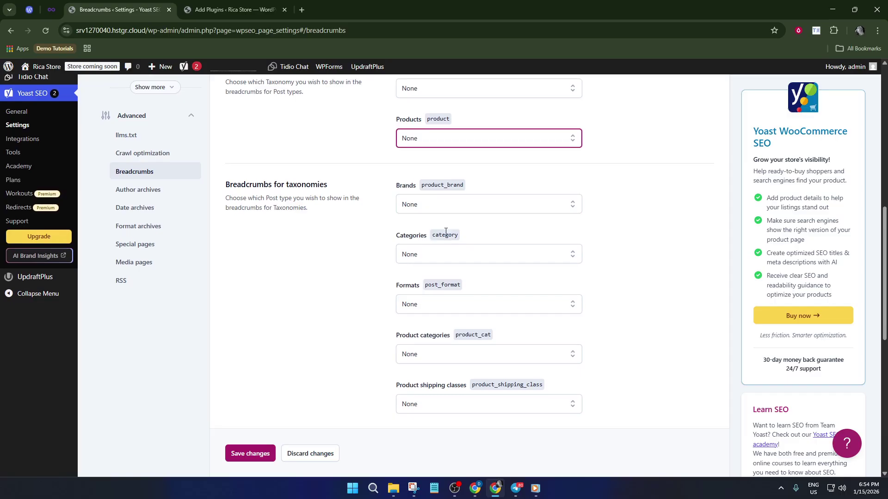
left_click(457, 210)
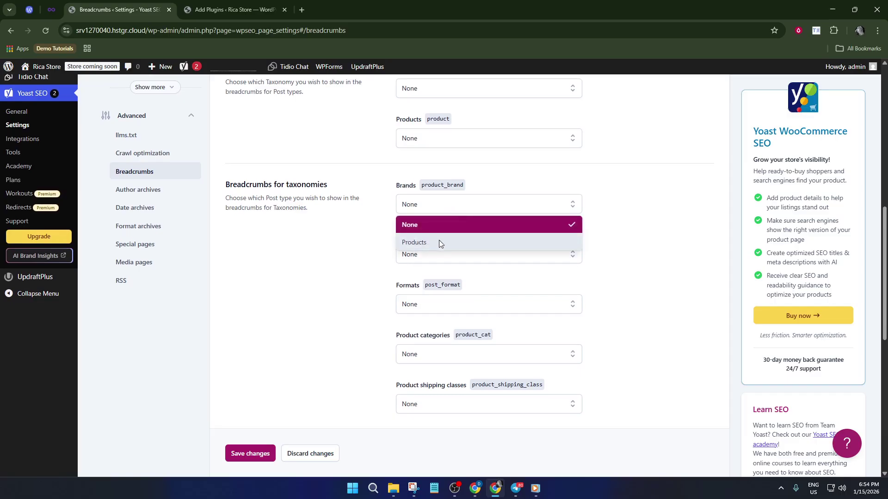
left_click(460, 218)
left_click(446, 259)
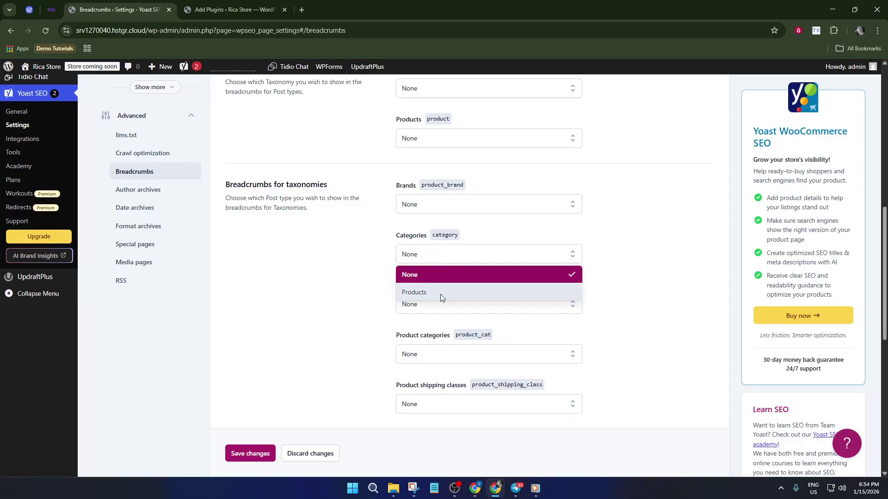
left_click(448, 320)
left_click(455, 310)
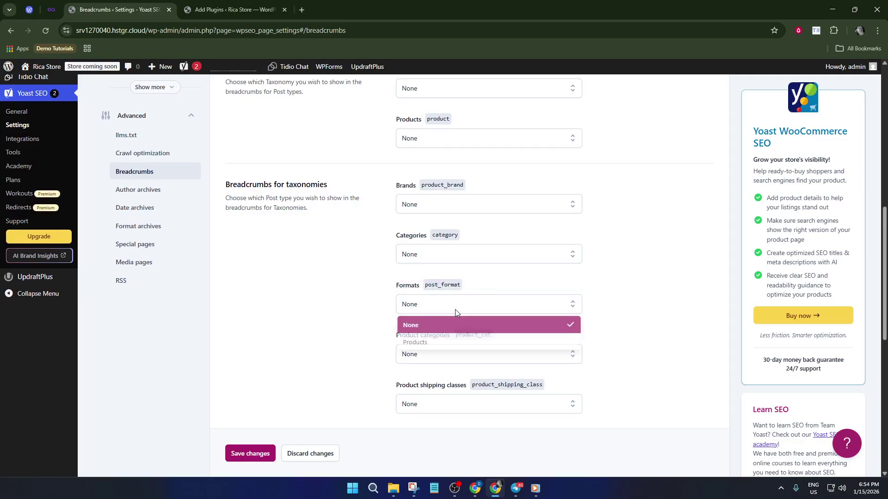
left_click(365, 301)
scroll(409, 299, "down", 1)
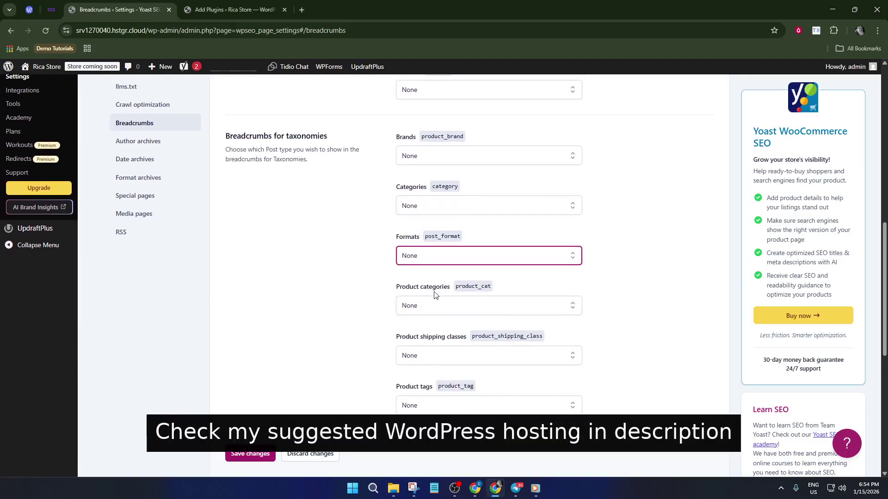
scroll(460, 296, "down", 2)
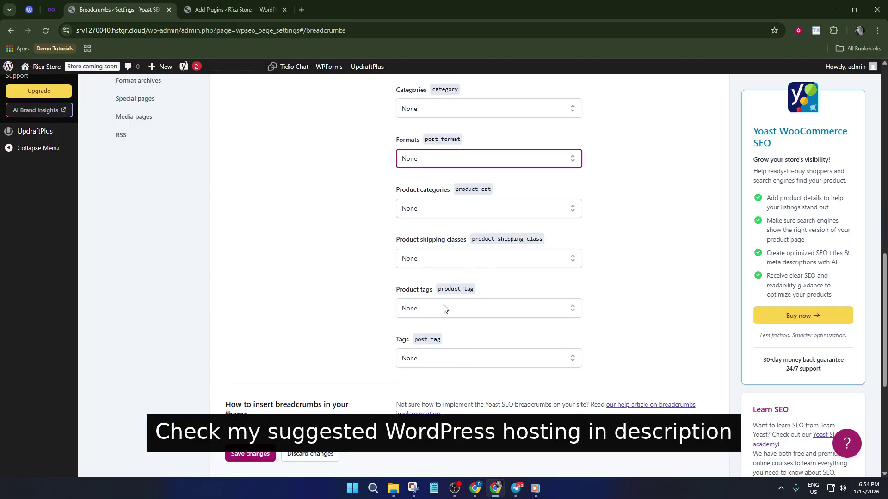
scroll(450, 310, "down", 1)
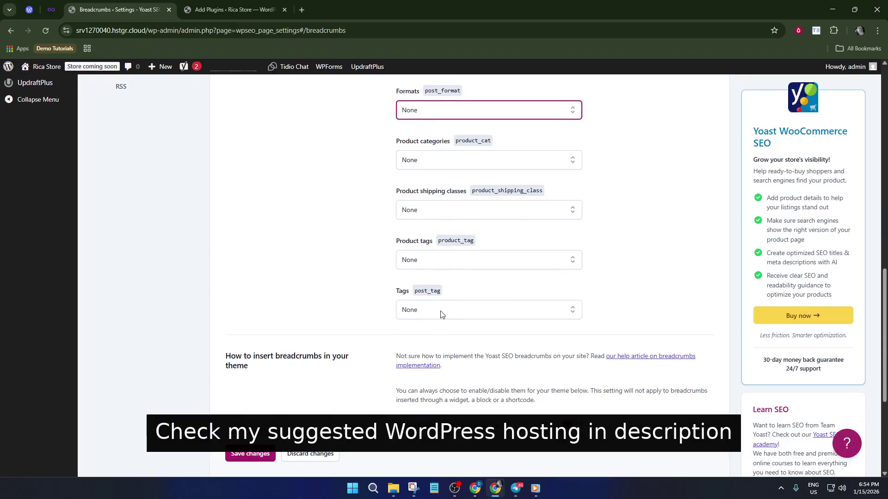
left_click(442, 314)
scroll(490, 342, "down", 2)
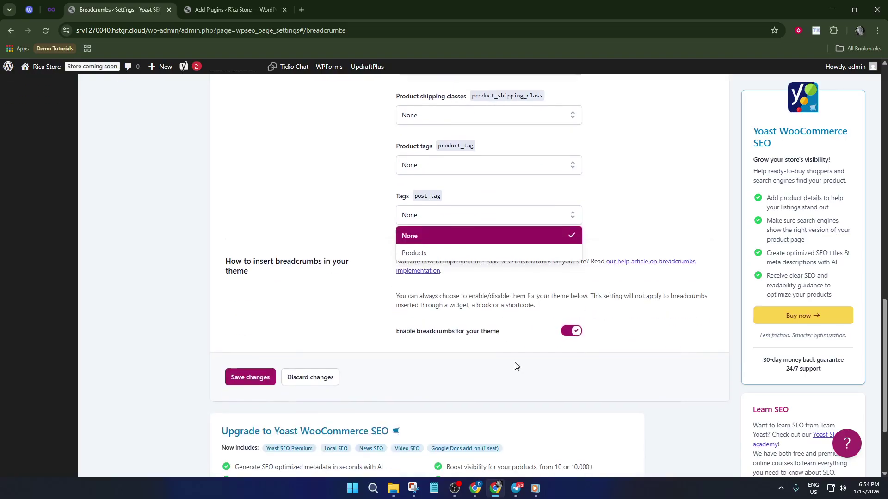
left_click(579, 344)
Switch breadcrumbs for the theme off and back on, and return to the breadcrumb appearance settings.
left_click(572, 332)
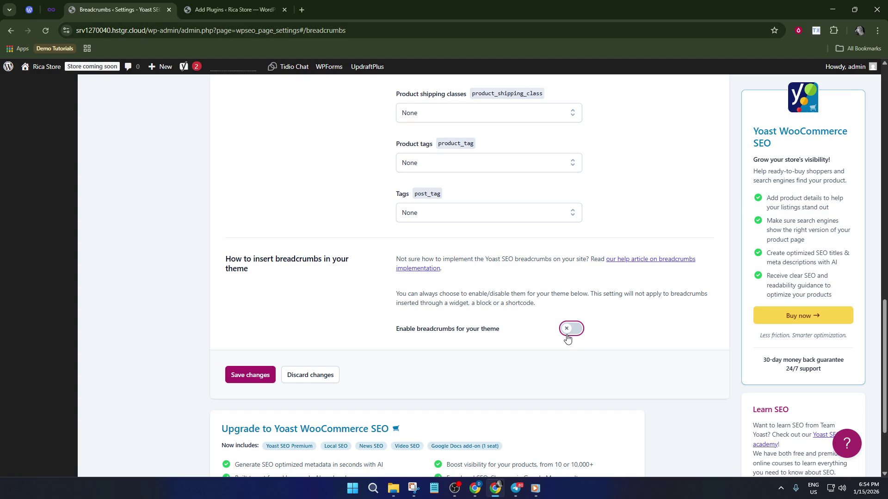
left_click(575, 332)
scroll(601, 326, "up", 15)
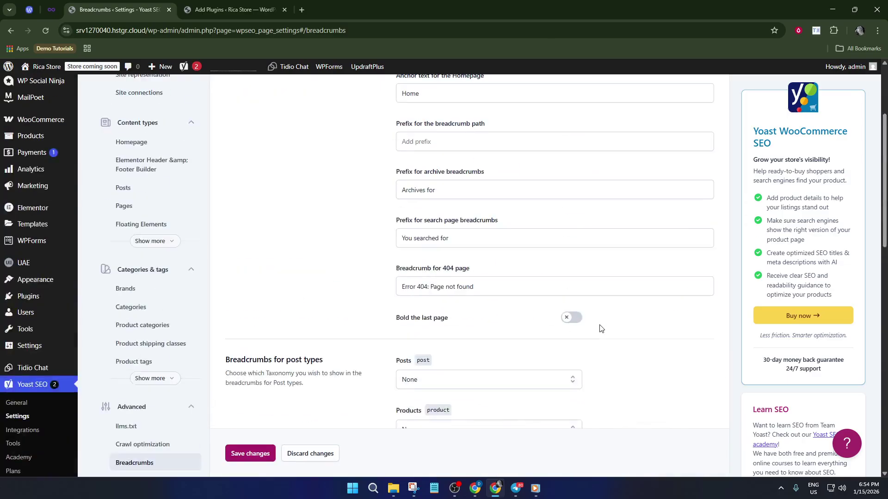